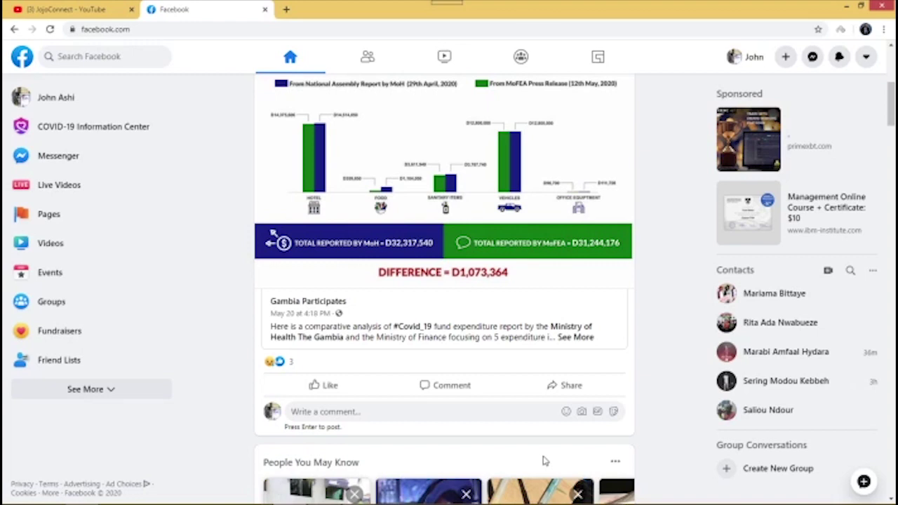
Step: Go to Settings & Privacy > Settings and show the Privacy section
left_click(867, 59)
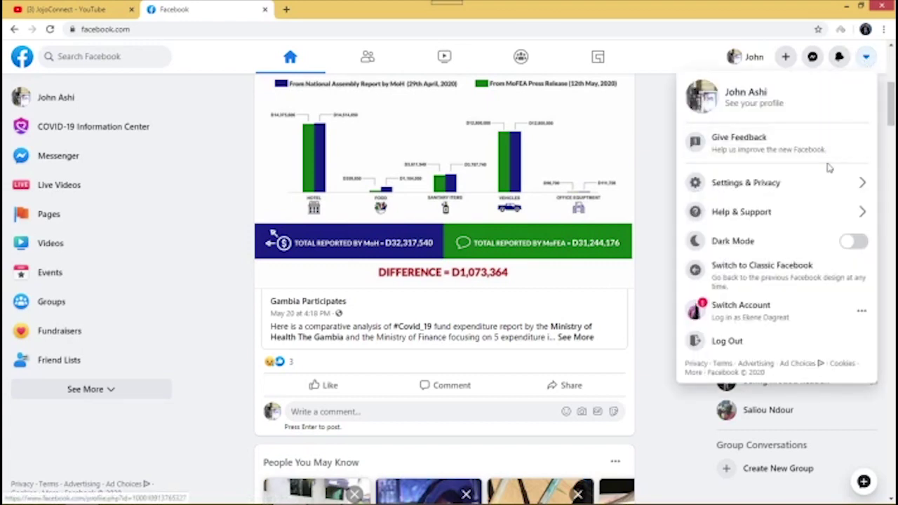
left_click(791, 186)
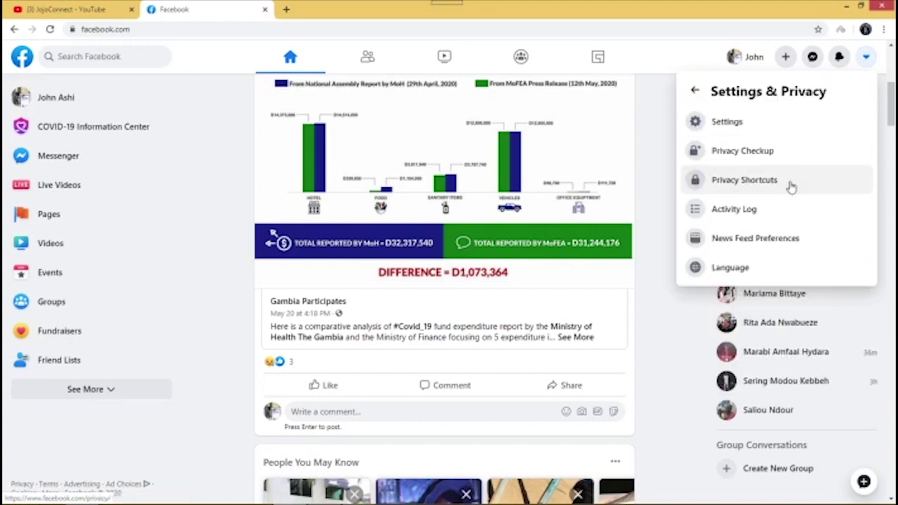
left_click(730, 124)
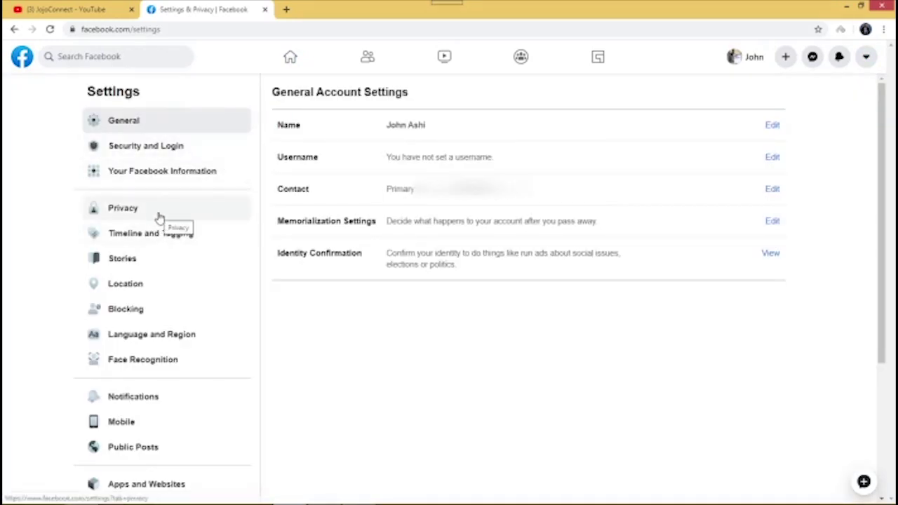
left_click(131, 215)
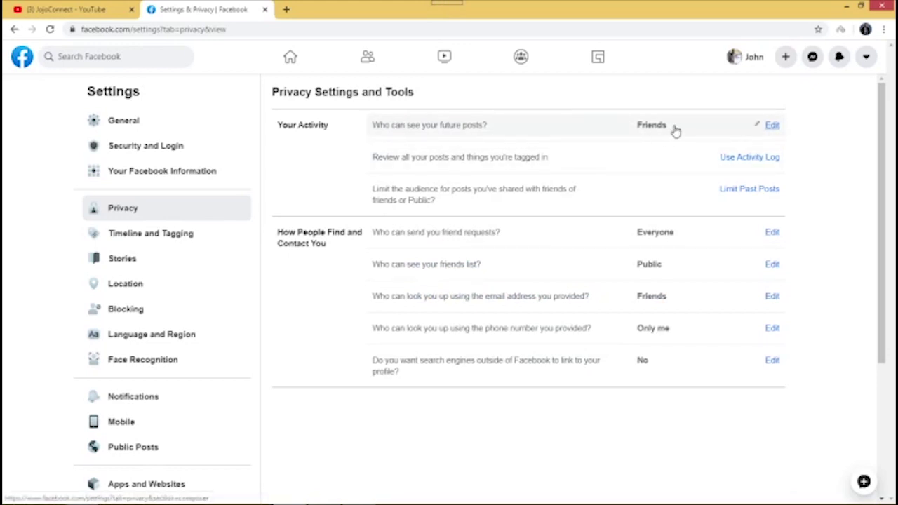
Step: Choose Friends as the audience for 'Who can see your future posts?'
left_click(772, 126)
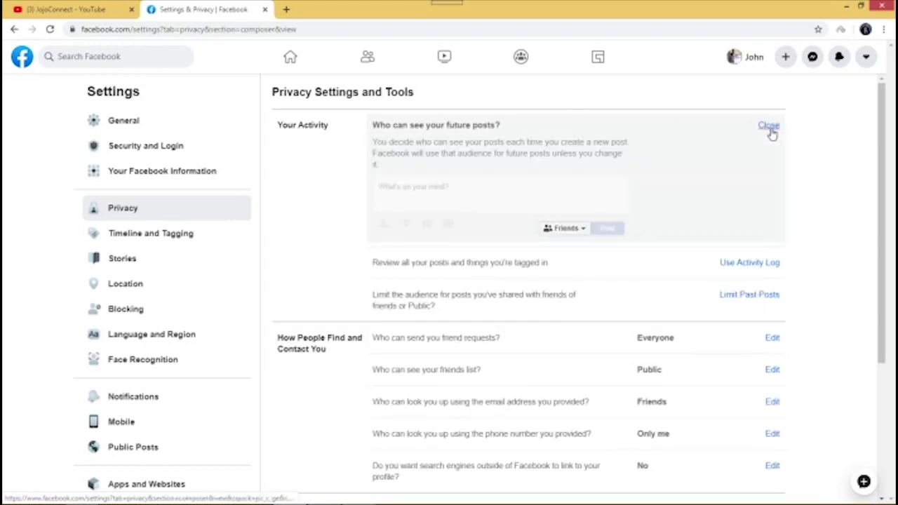
left_click(582, 232)
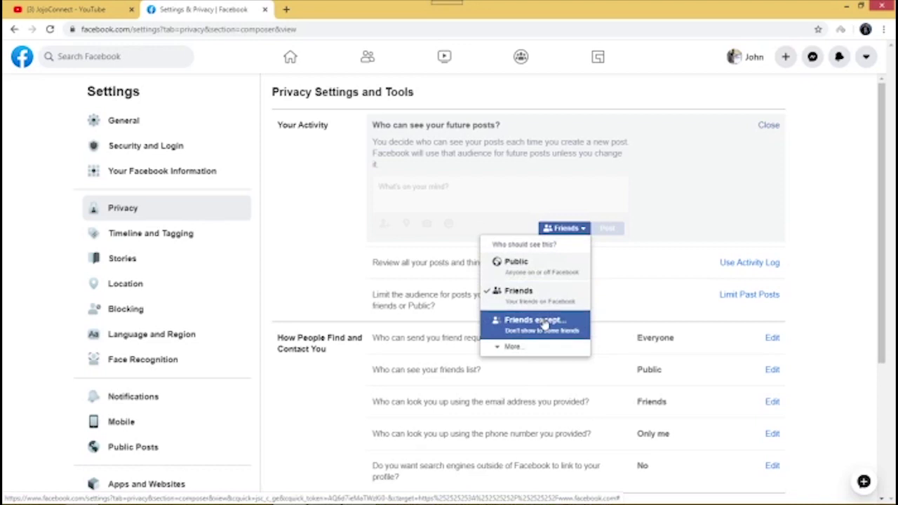
left_click(540, 301)
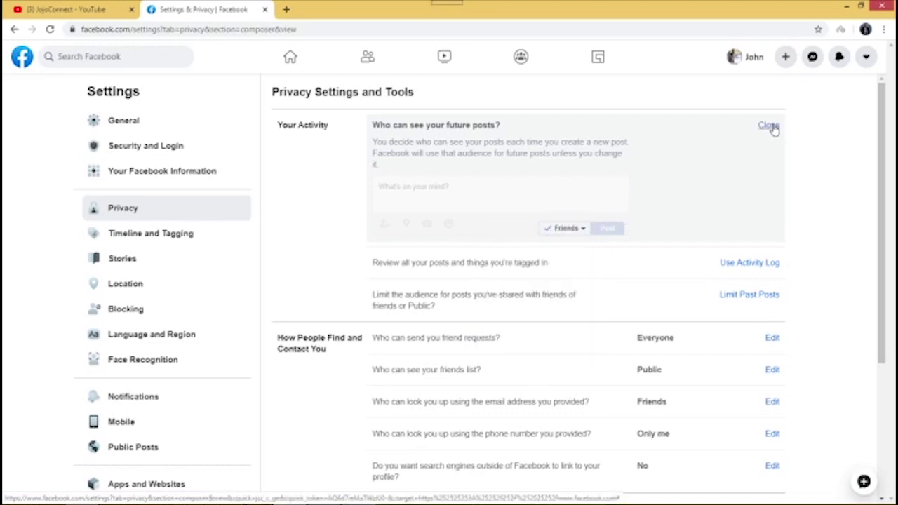
left_click(770, 125)
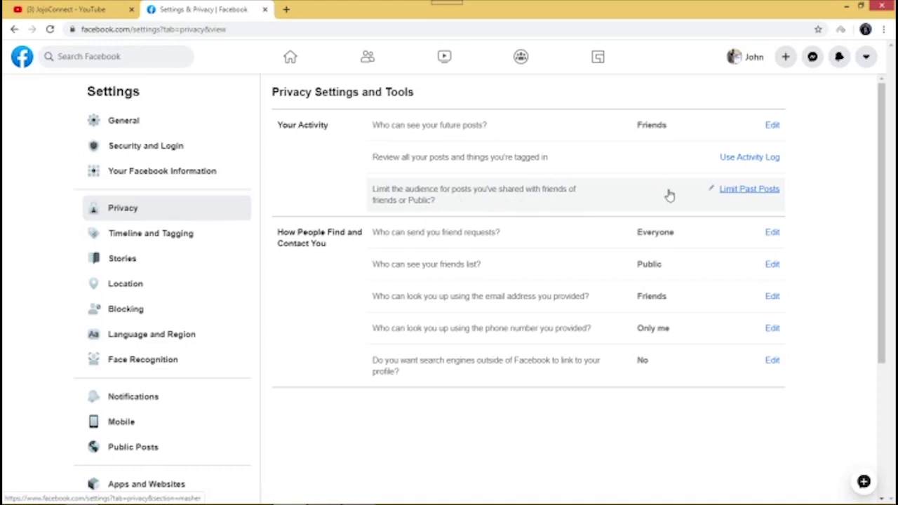
Step: Limit all Public and Friends-of-friends past posts to Friends, confirming the change
left_click(749, 193)
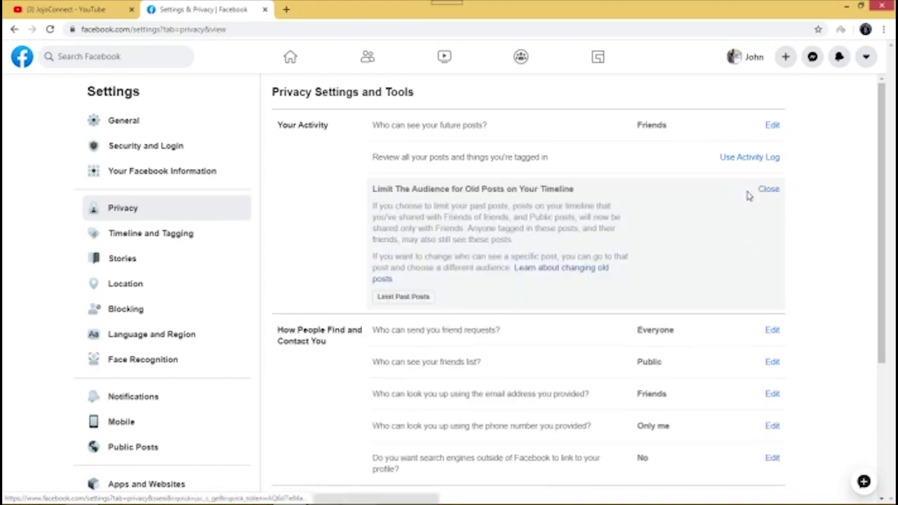
left_click(414, 303)
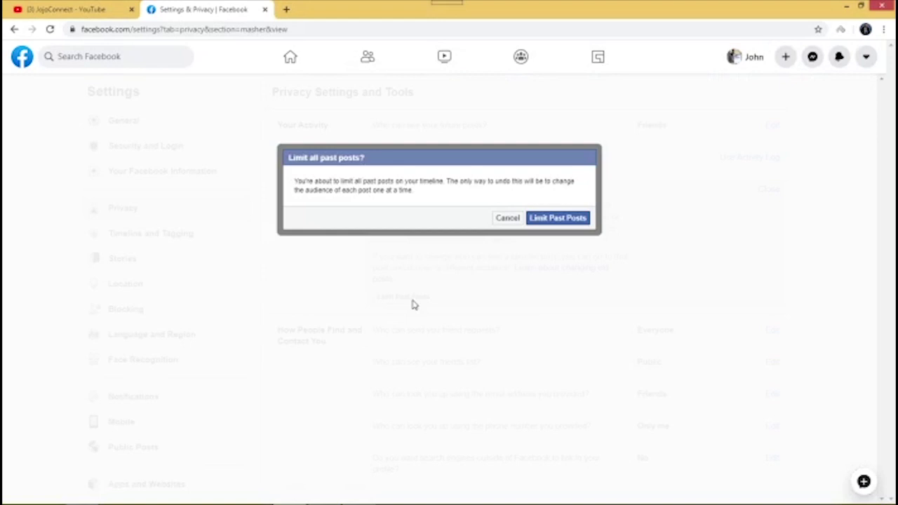
left_click(563, 219)
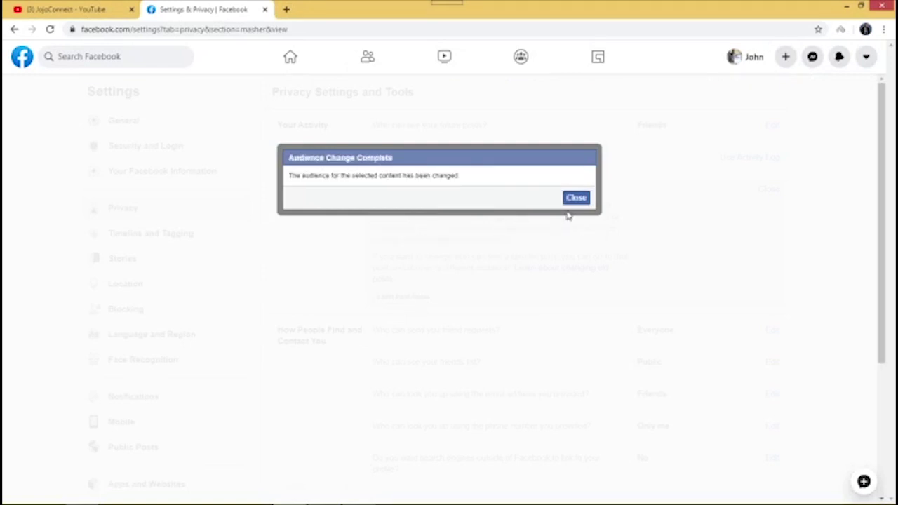
left_click(576, 199)
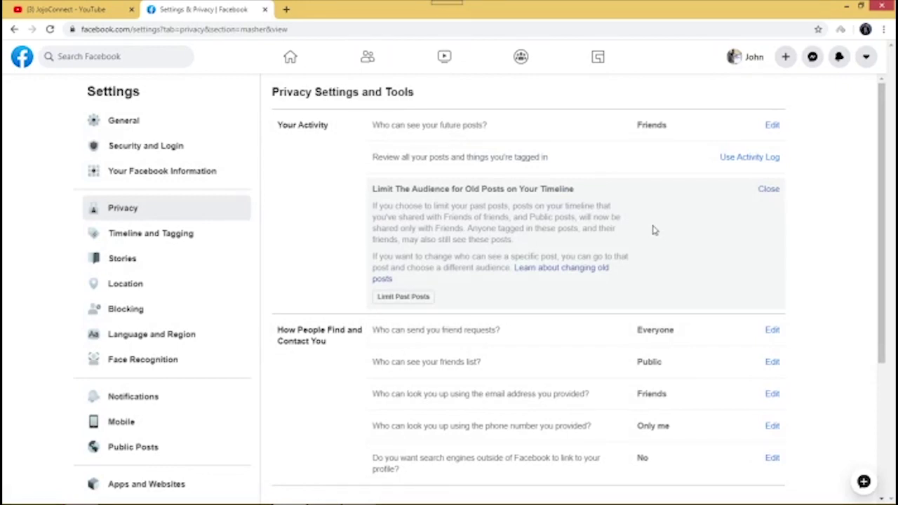
left_click(770, 190)
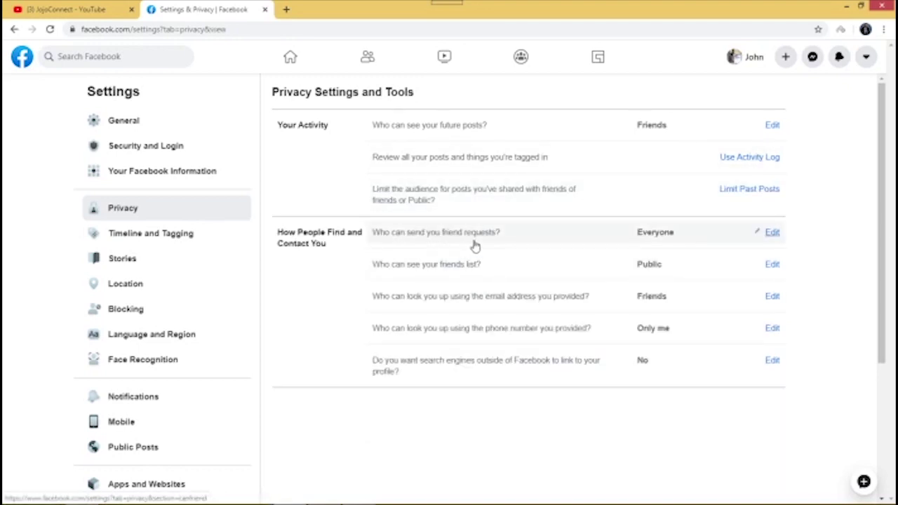
Step: Keep 'Who can send you friend requests?' set to Everyone
left_click(774, 233)
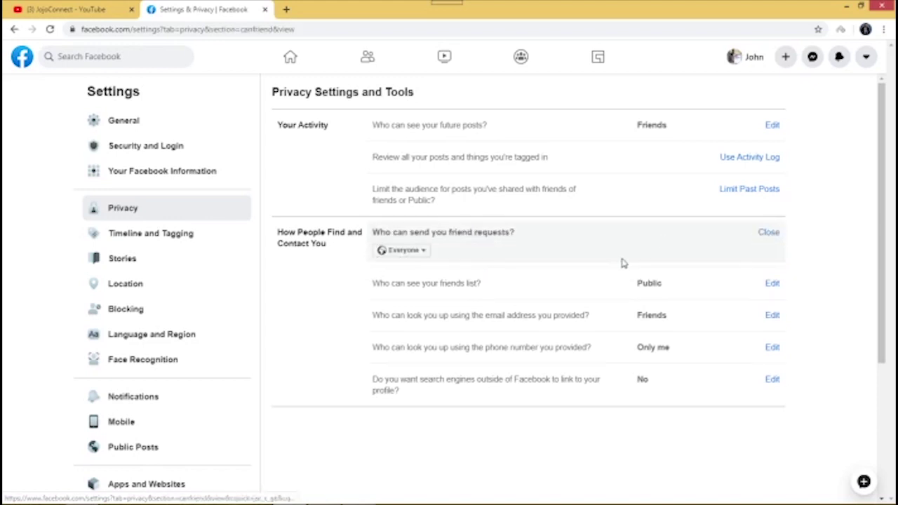
left_click(425, 251)
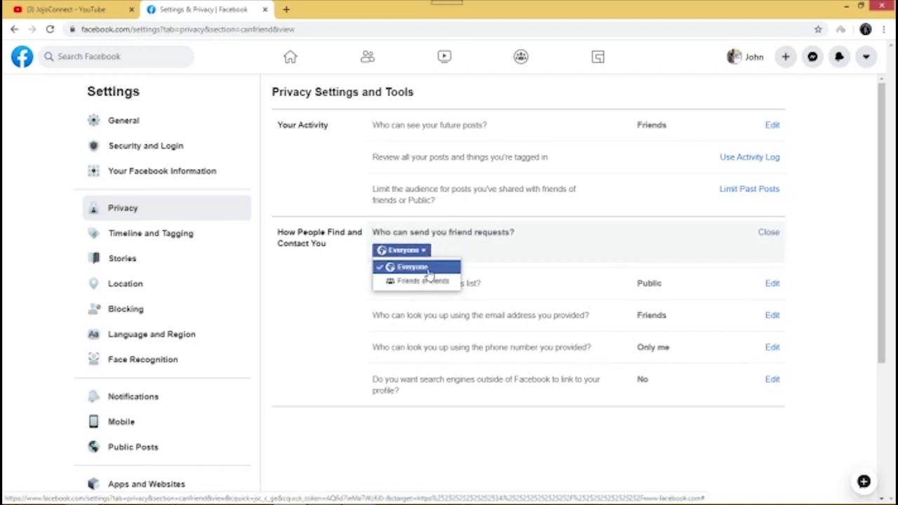
left_click(429, 278)
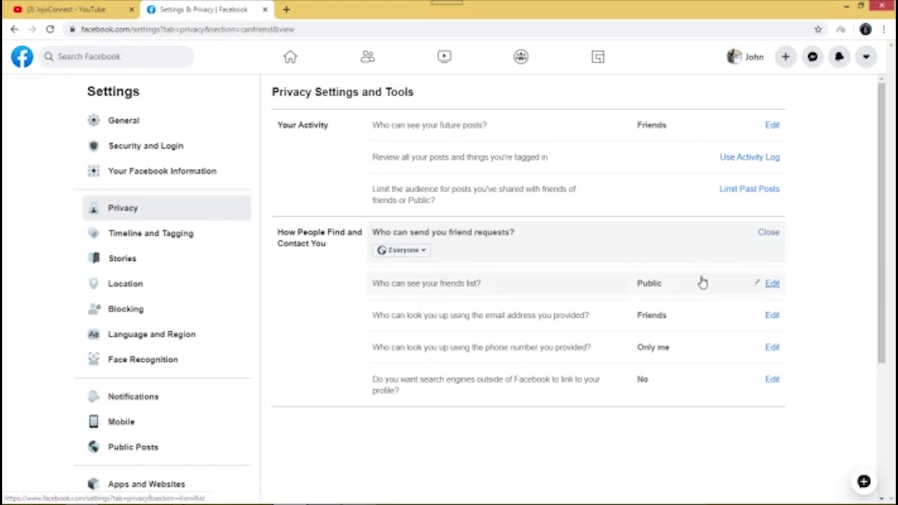
Step: Set 'Who can see your friends list?' to Friends instead of Public
left_click(772, 284)
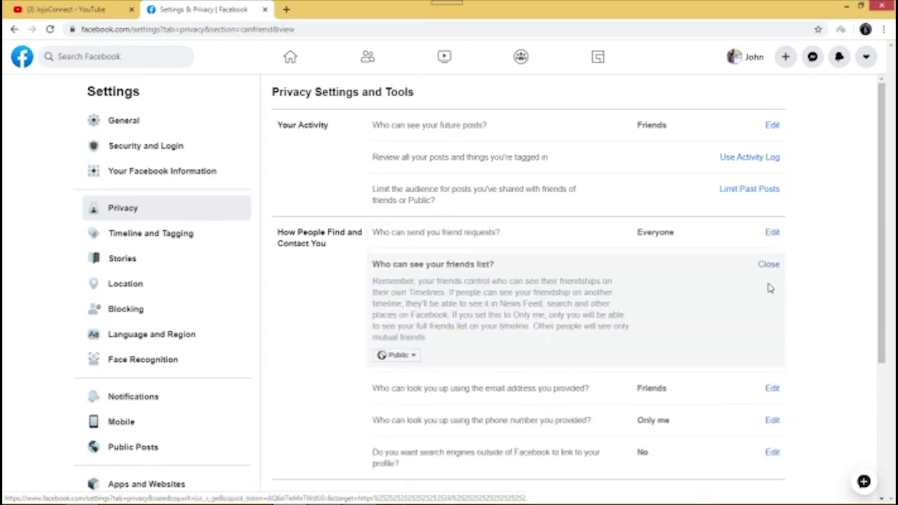
left_click(416, 356)
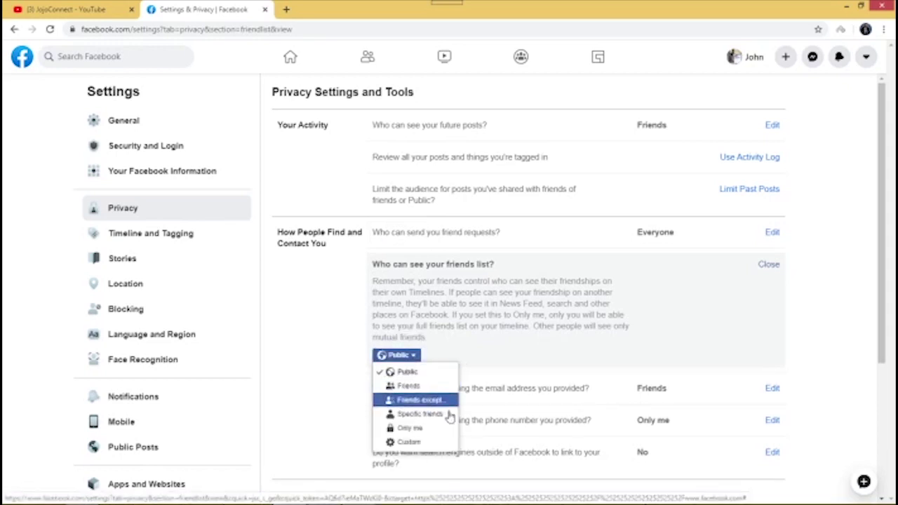
left_click(409, 386)
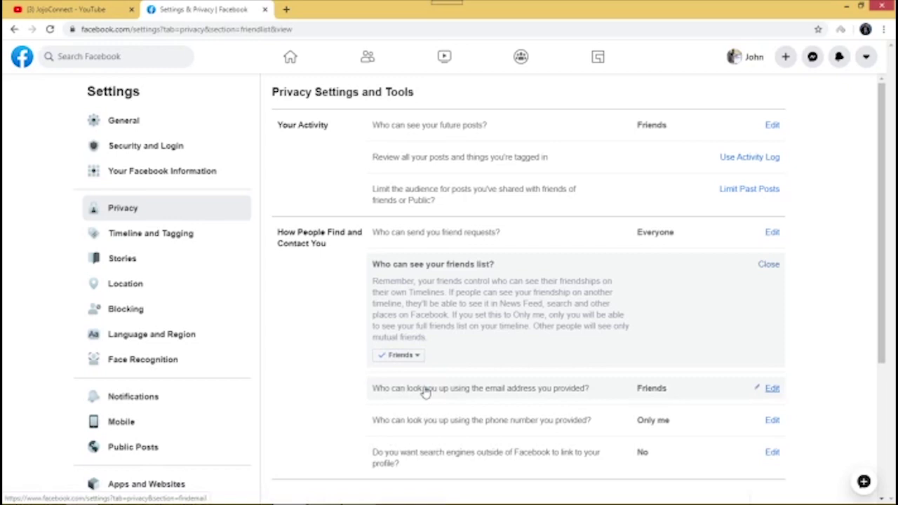
left_click(774, 267)
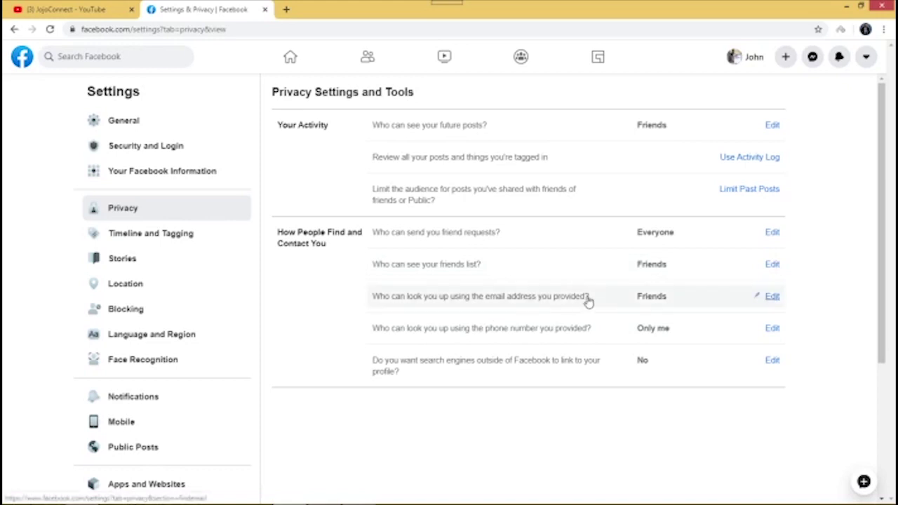
Step: Restrict looking you up by your email address to Only me
left_click(771, 297)
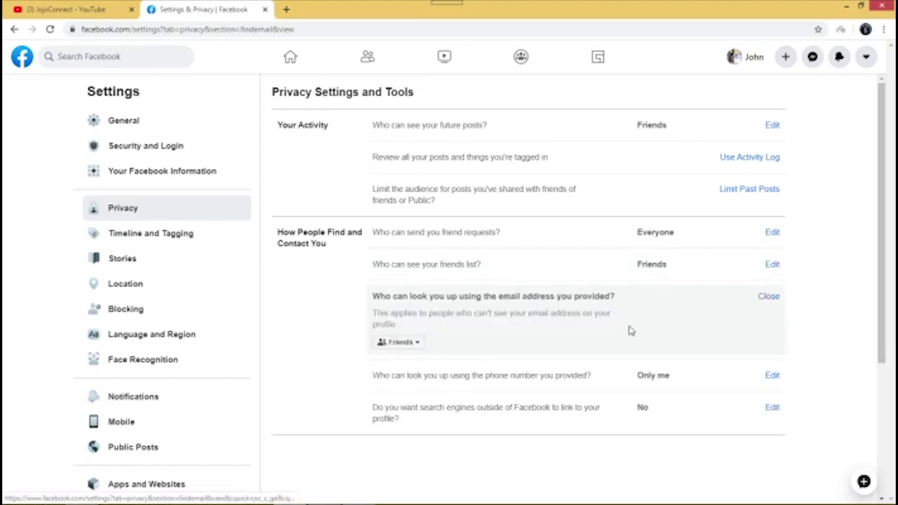
left_click(419, 344)
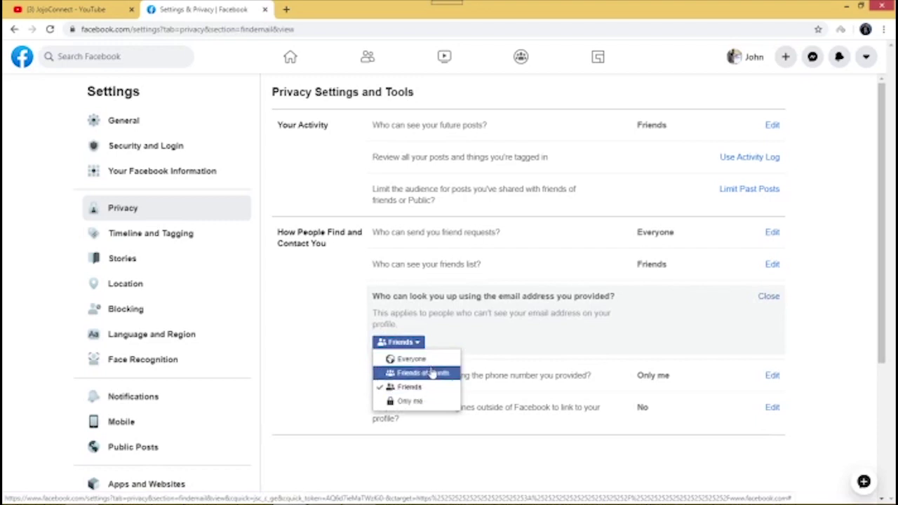
left_click(420, 404)
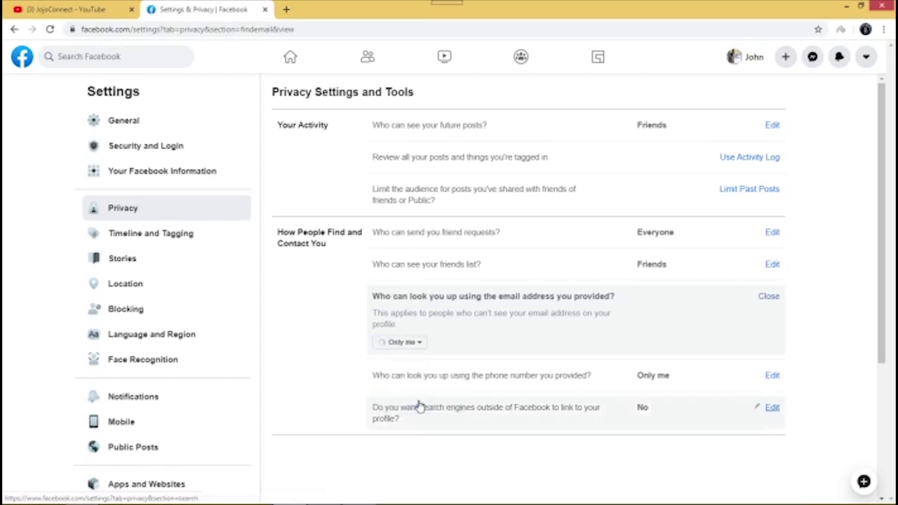
left_click(772, 297)
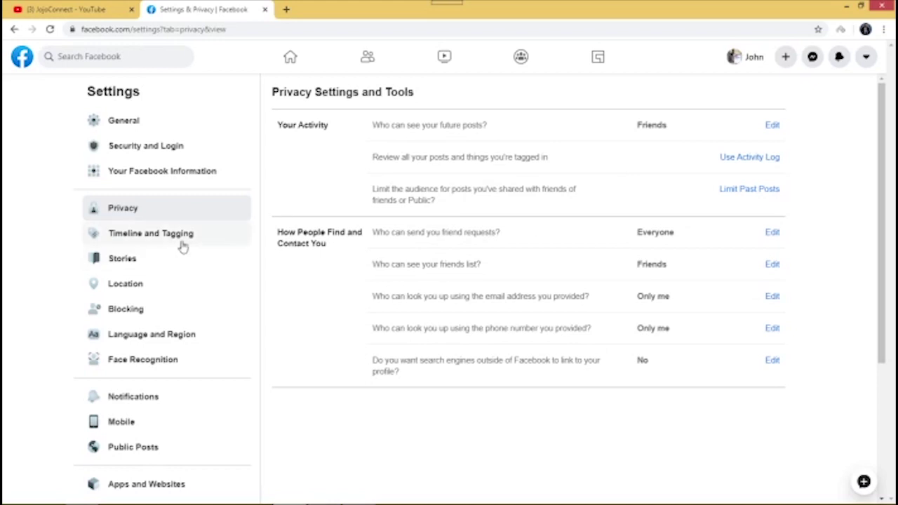
Step: In Timeline and Tagging, keep 'Who can post on your timeline?' at Friends
left_click(149, 240)
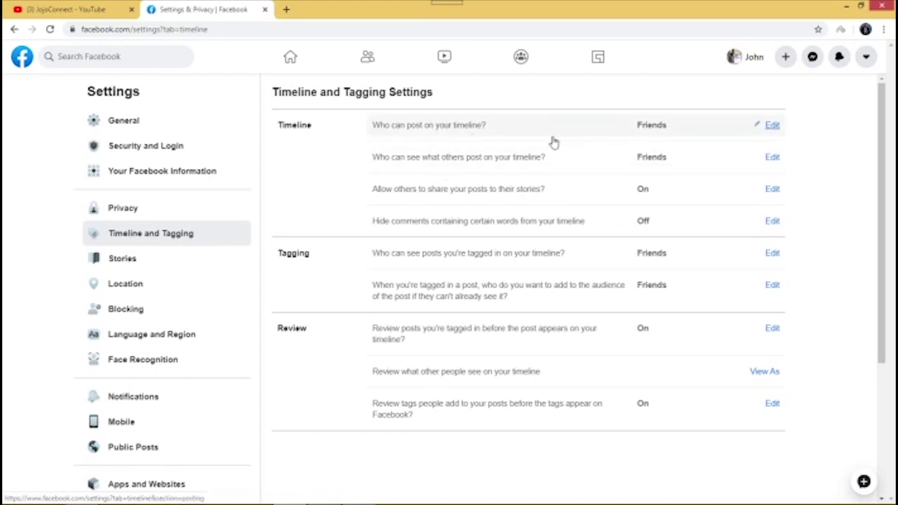
left_click(660, 140)
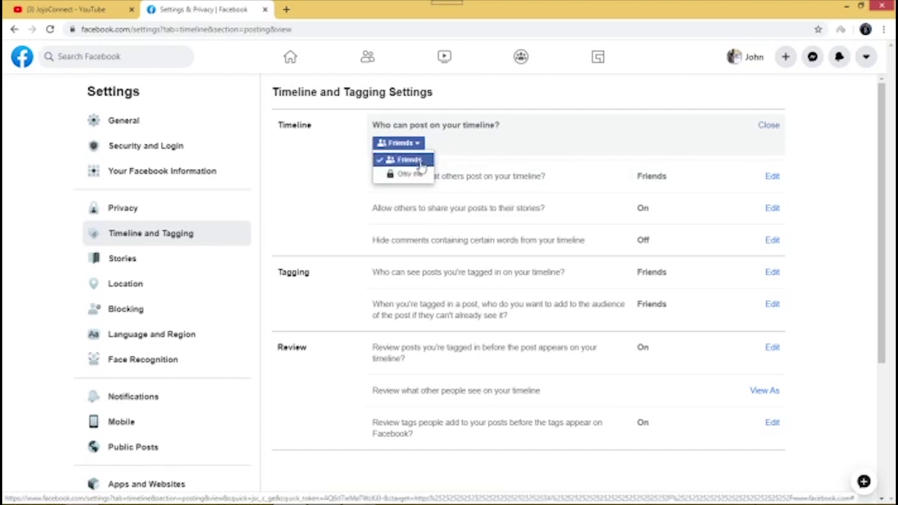
left_click(420, 161)
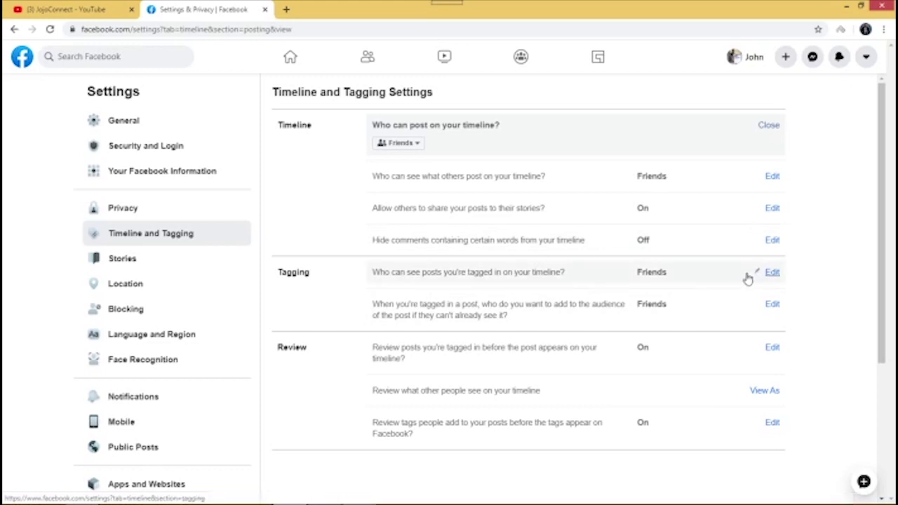
Step: Keep posts you're tagged in on your timeline visible to Friends
left_click(774, 275)
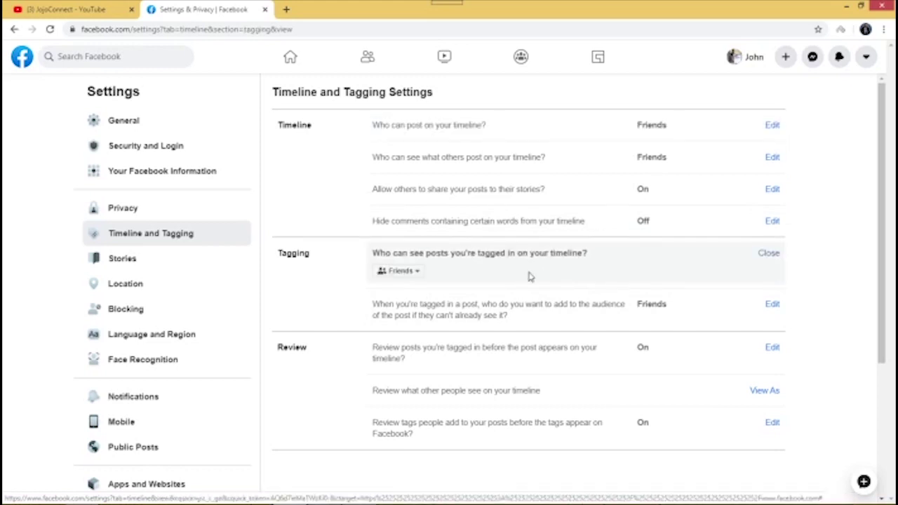
left_click(418, 272)
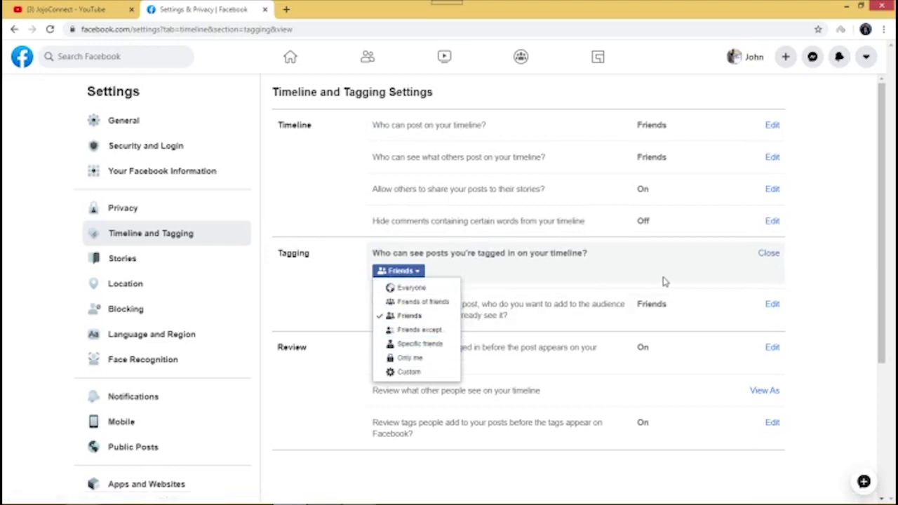
left_click(770, 254)
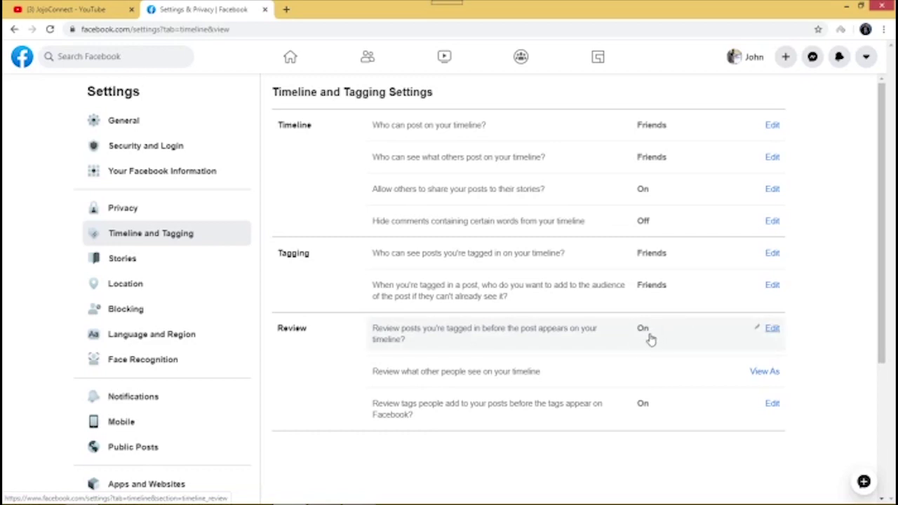
Step: Set Timeline Review of posts you're tagged in to Enabled
left_click(773, 329)
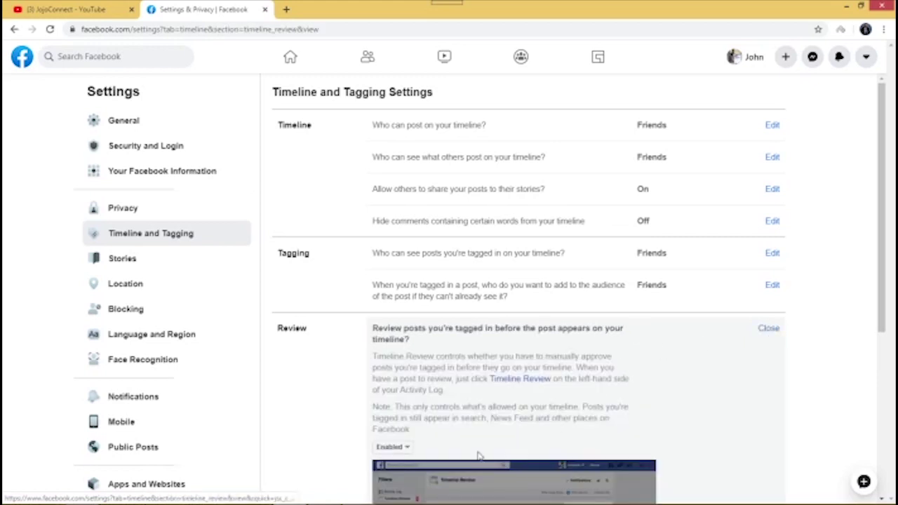
left_click(404, 448)
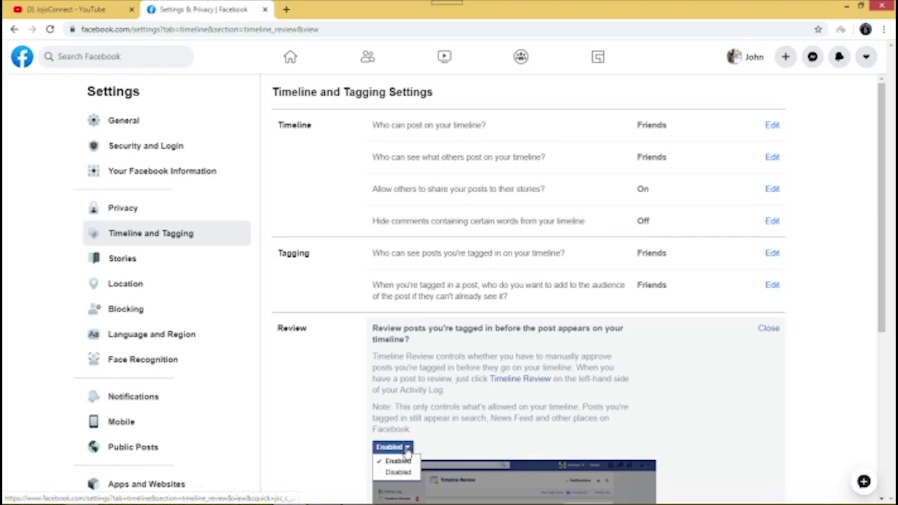
left_click(398, 472)
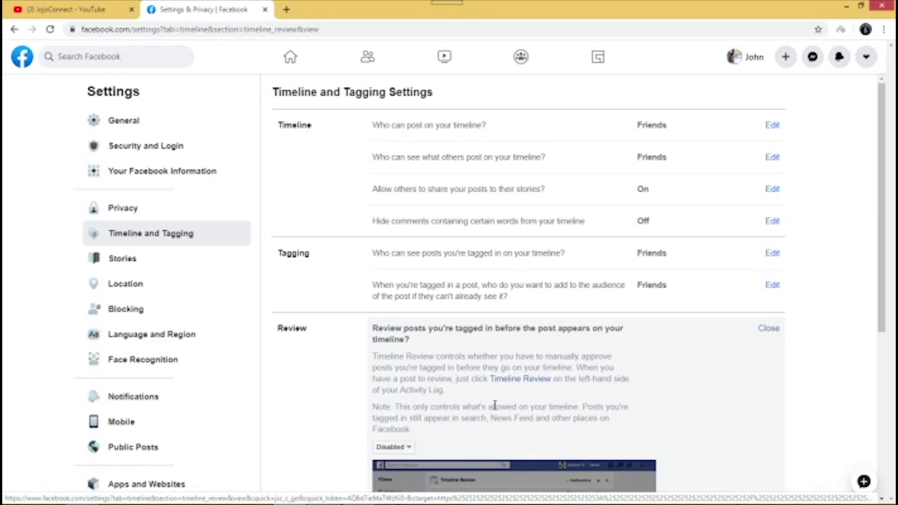
left_click(410, 450)
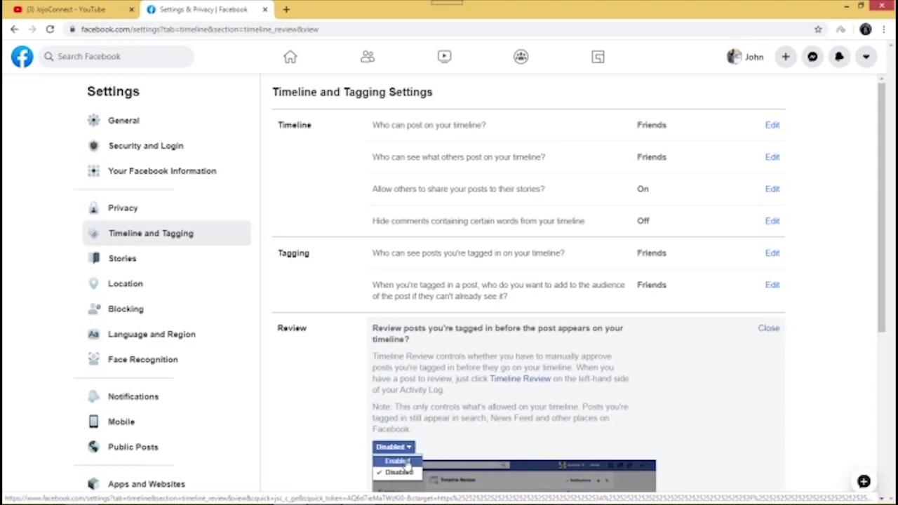
left_click(394, 459)
left_click_drag(423, 453, 670, 388)
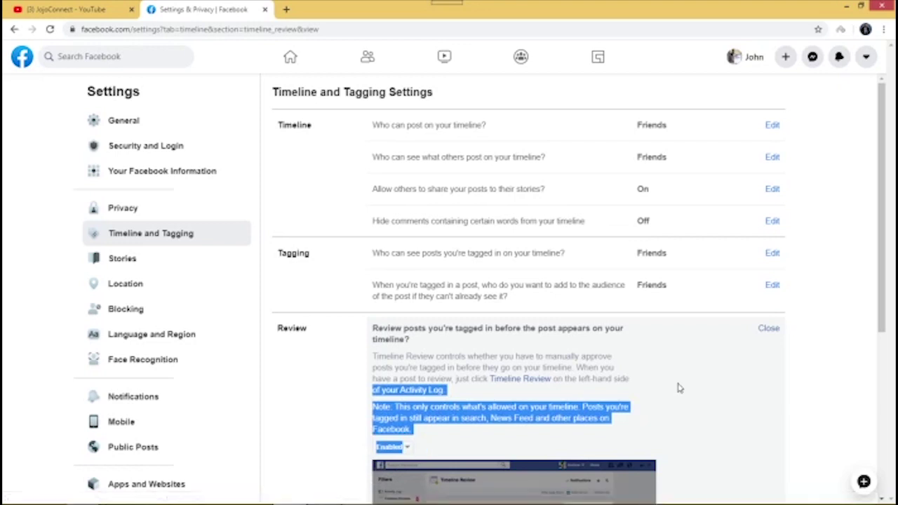
left_click(678, 388)
left_click_drag(883, 246, 883, 339)
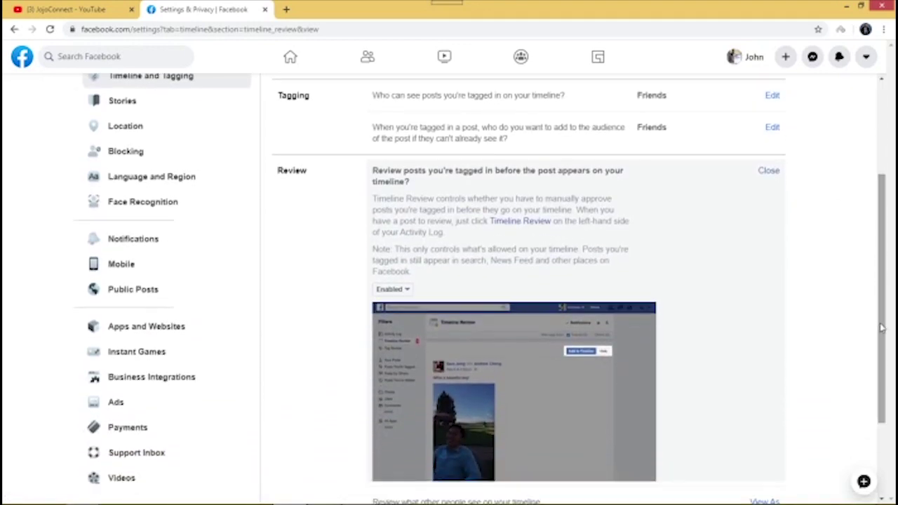
left_click(769, 172)
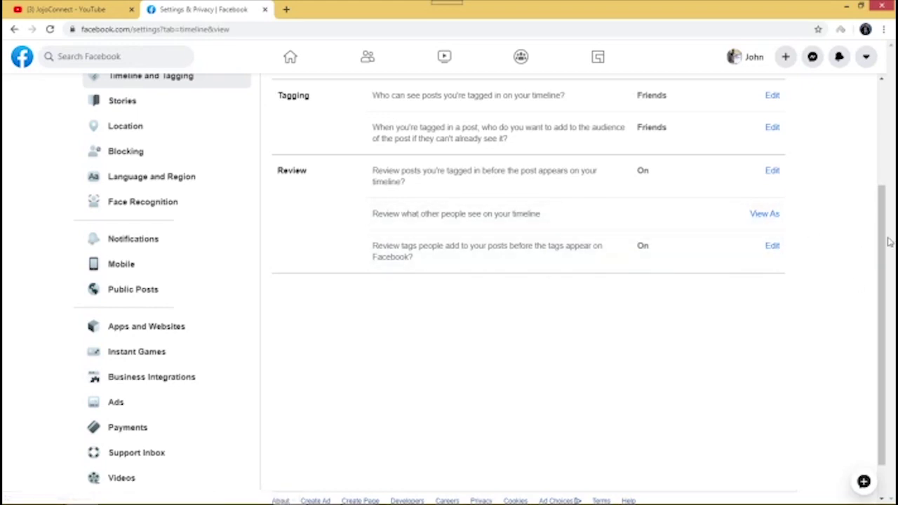
Step: Open Blocking from the Settings sidebar to view the empty block list
scroll(885, 242, "up", 1)
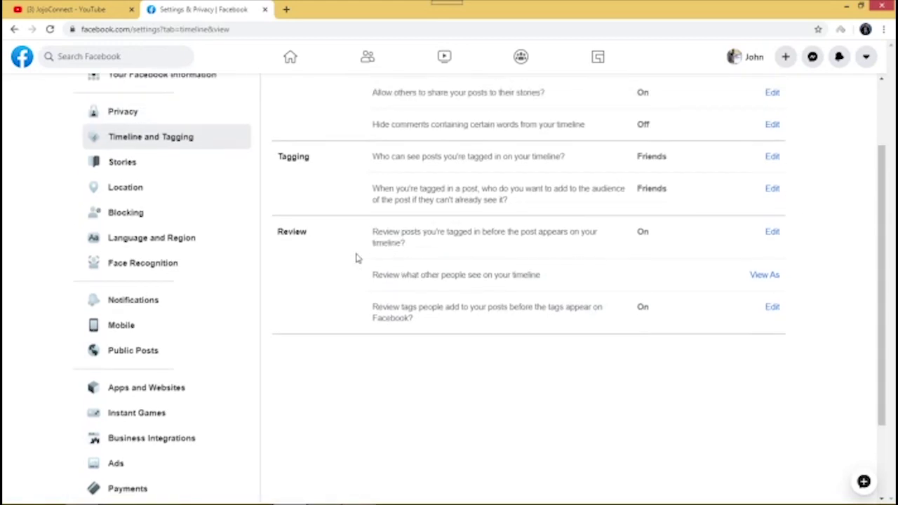
left_click(148, 215)
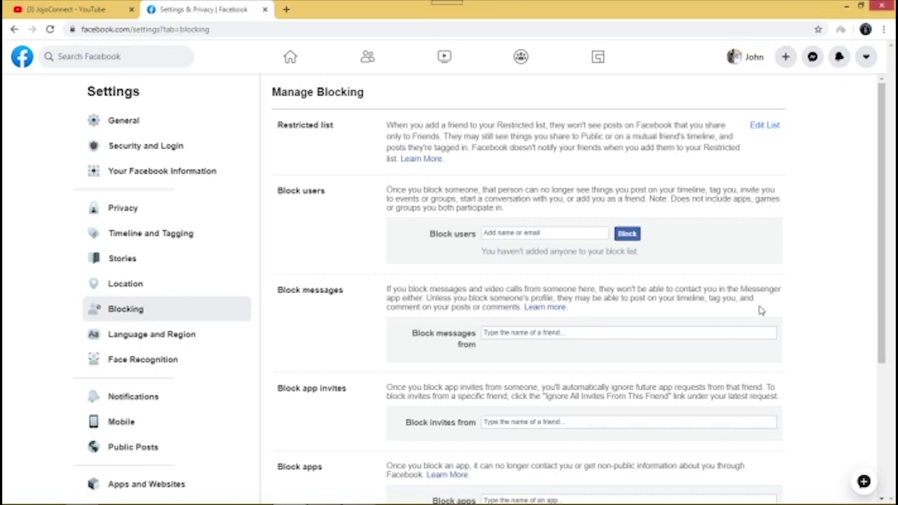
scroll(883, 212, "down", 1)
scroll(883, 212, "up", 1)
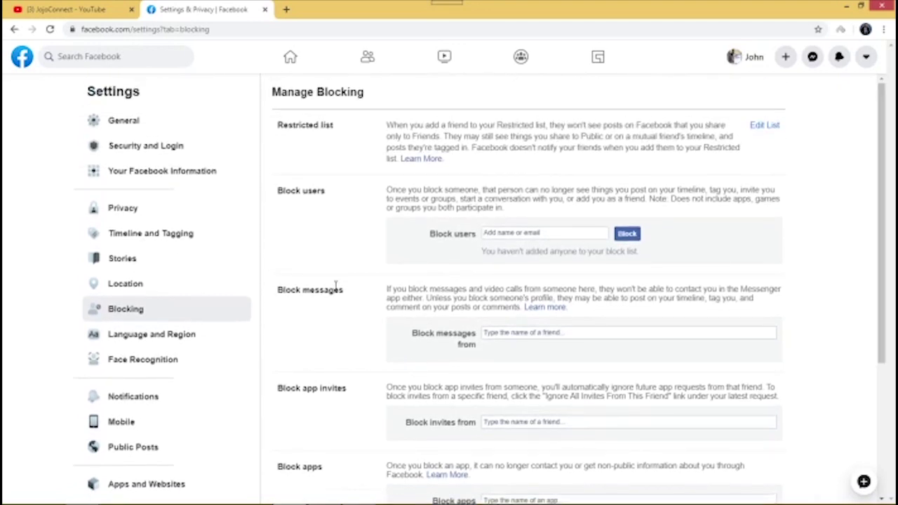